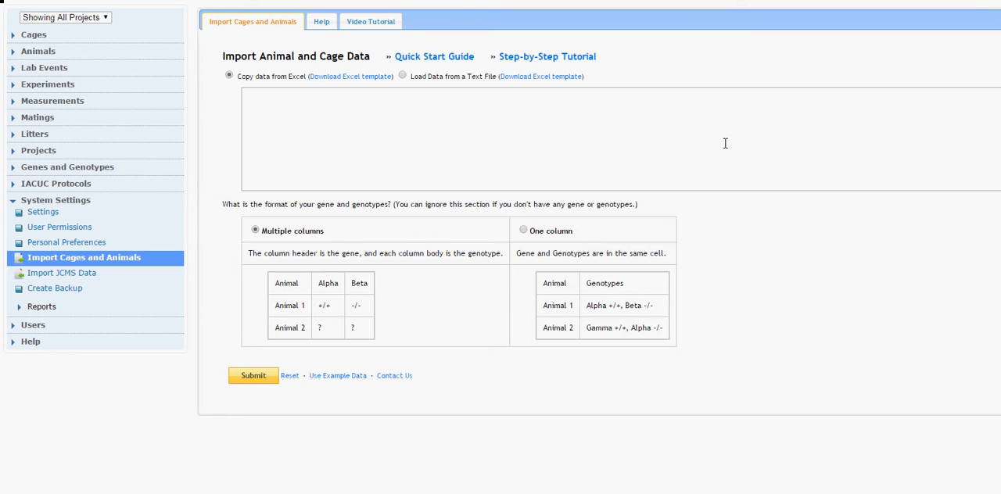
Open the step-by-step import tutorial, and delete the Project column from the blank Excel import template.
{"action": "left_click", "coordinate": [547, 56]}
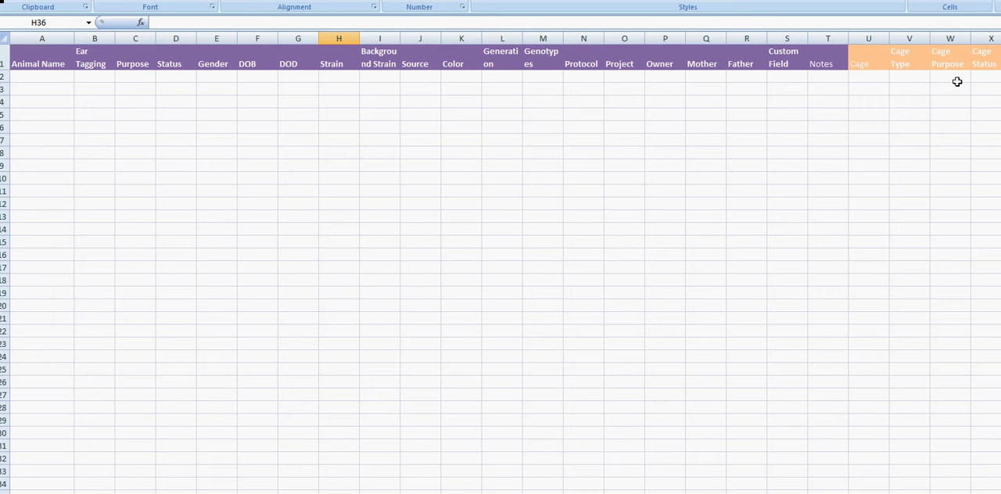
{"action": "left_click", "coordinate": [626, 38]}
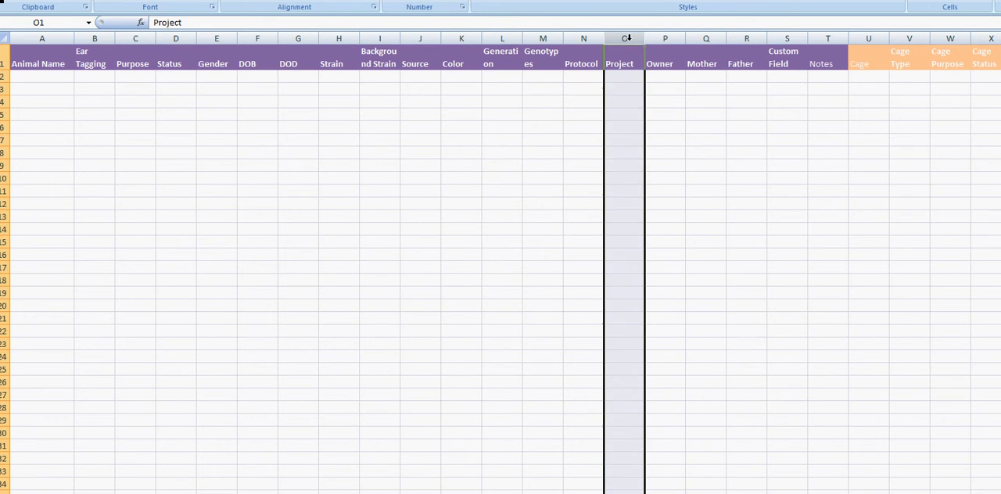
{"action": "right_click", "coordinate": [628, 38]}
{"action": "left_click", "coordinate": [680, 122]}
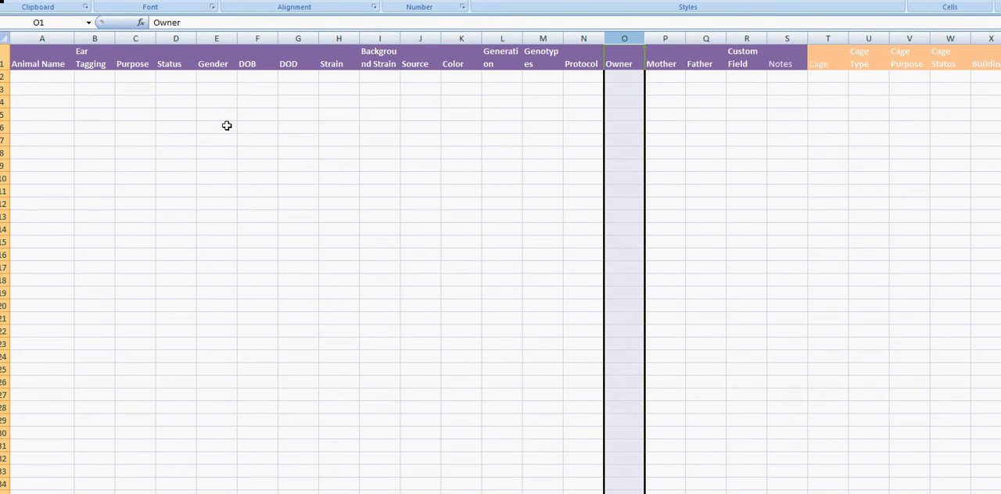
Examine the blank template's Animal Name, Status and Cage headers, and the strain and genotype entries on the example sheet.
{"action": "left_click", "coordinate": [55, 58]}
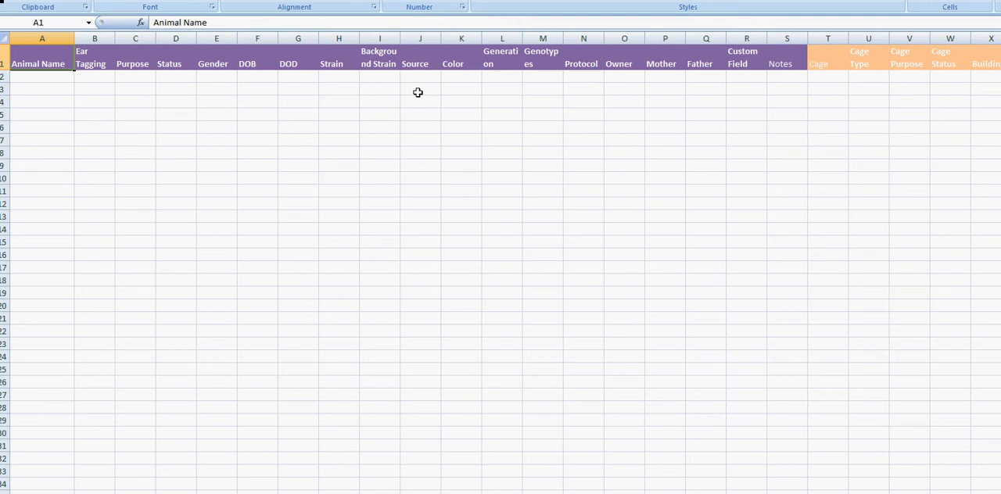
{"action": "left_click", "coordinate": [182, 65]}
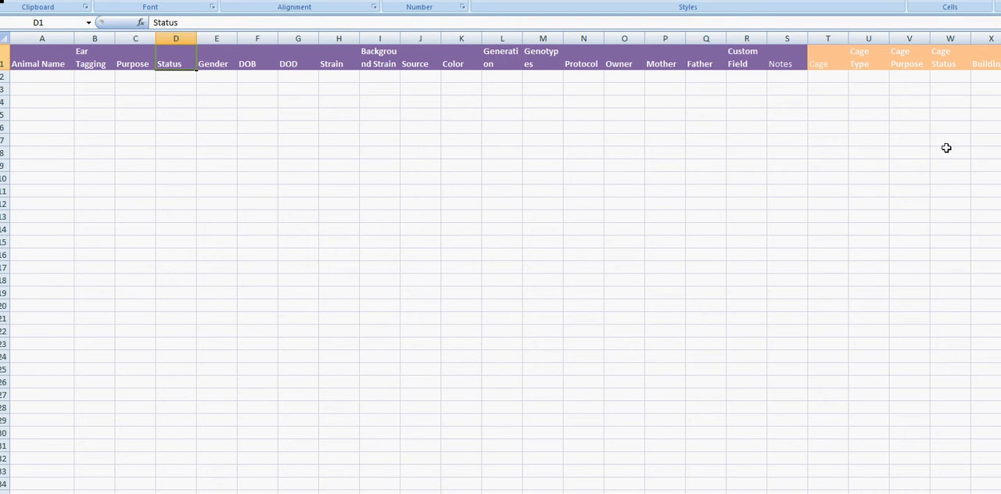
{"action": "left_click", "coordinate": [835, 63]}
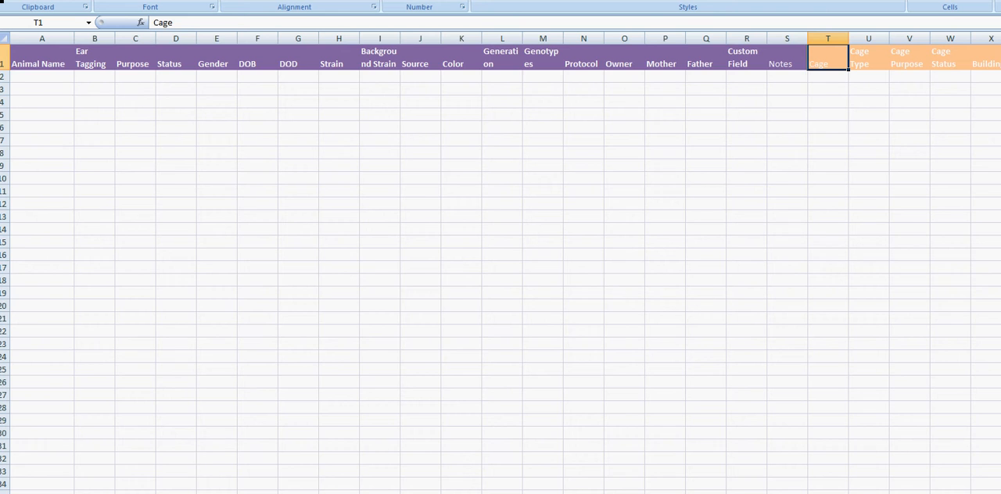
{"action": "left_click", "coordinate": [205, 493]}
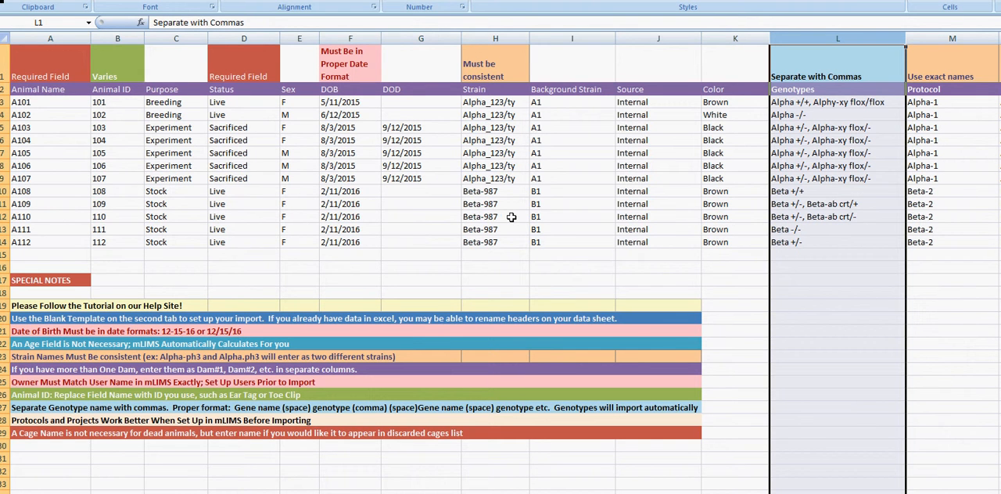
{"action": "left_click", "coordinate": [493, 104]}
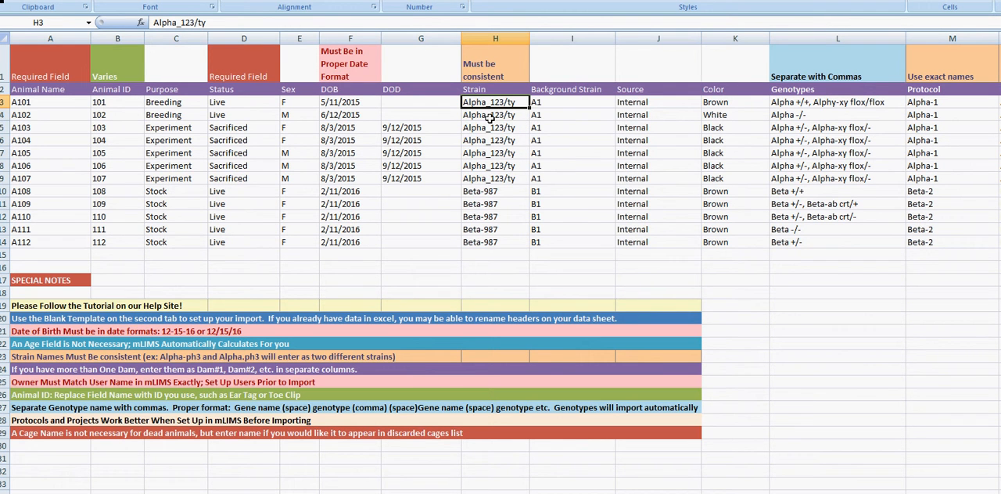
{"action": "left_click", "coordinate": [489, 117]}
{"action": "left_click", "coordinate": [510, 130]}
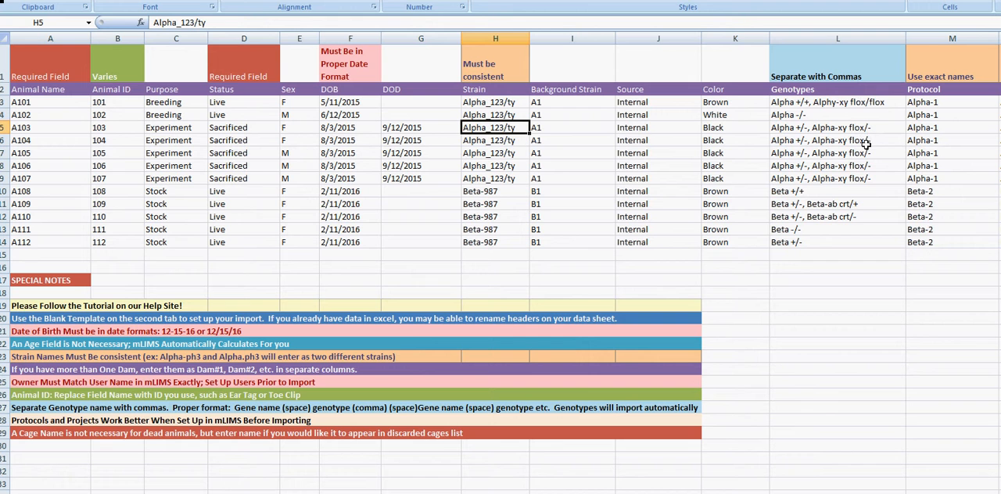
{"action": "left_click", "coordinate": [835, 103]}
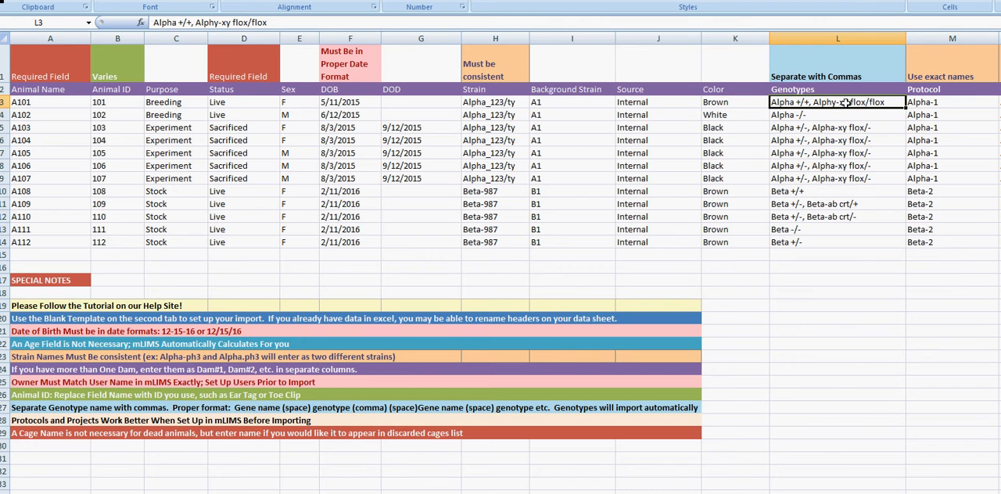
{"action": "left_click", "coordinate": [788, 115]}
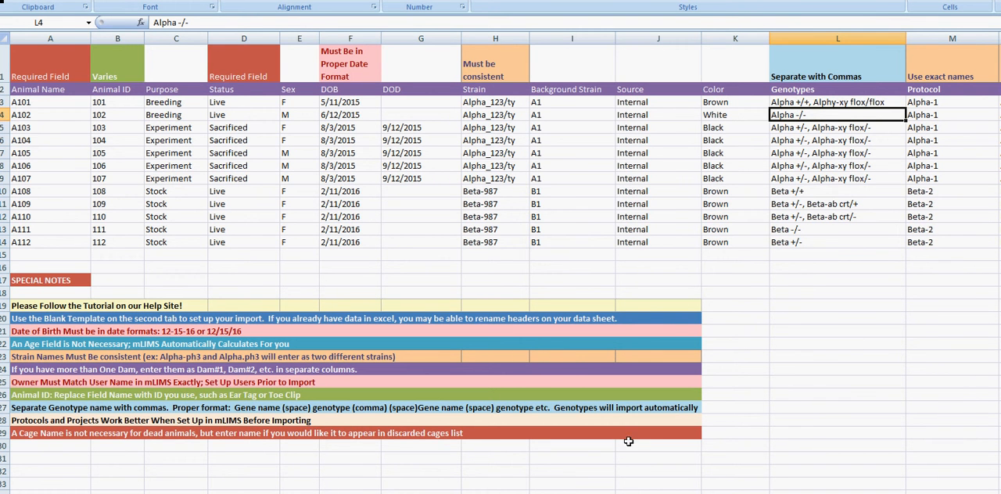
On the worksheet listing animals G68 to G91, copy all animal and cage columns starting from Animal Name.
{"action": "left_click", "coordinate": [308, 493]}
{"action": "left_click", "coordinate": [300, 493]}
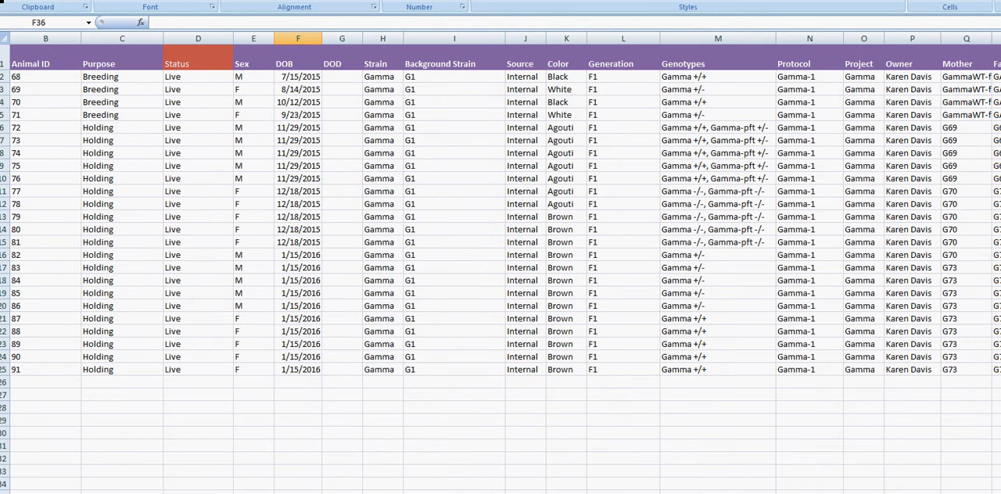
{"action": "scroll", "coordinate": [501, 266], "scroll_direction": "left", "scroll_amount": 1}
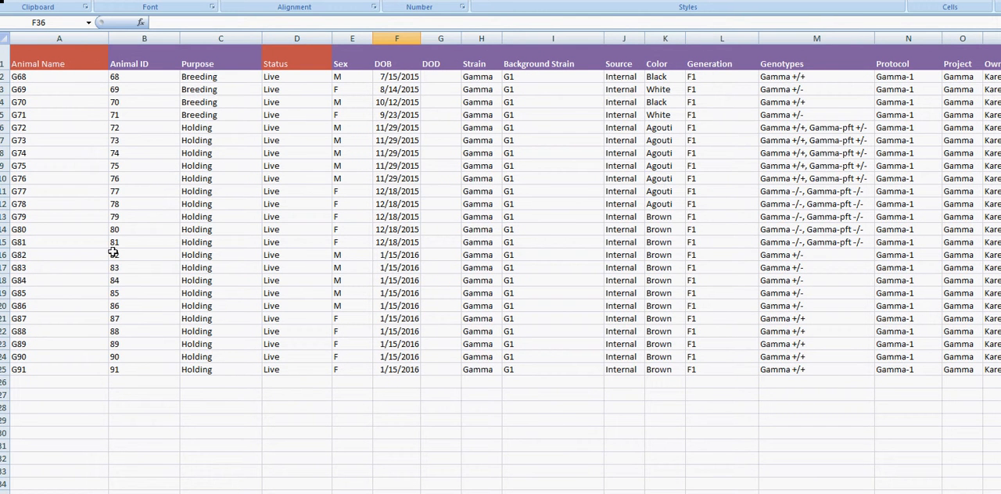
{"action": "left_click_drag", "start_coordinate": [59, 38], "coordinate": [987, 38]}
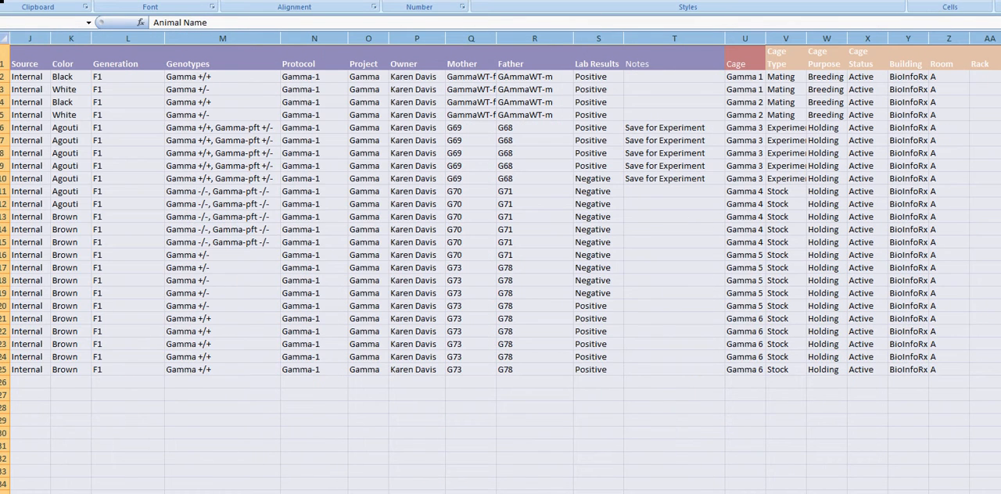
{"action": "right_click", "coordinate": [221, 122]}
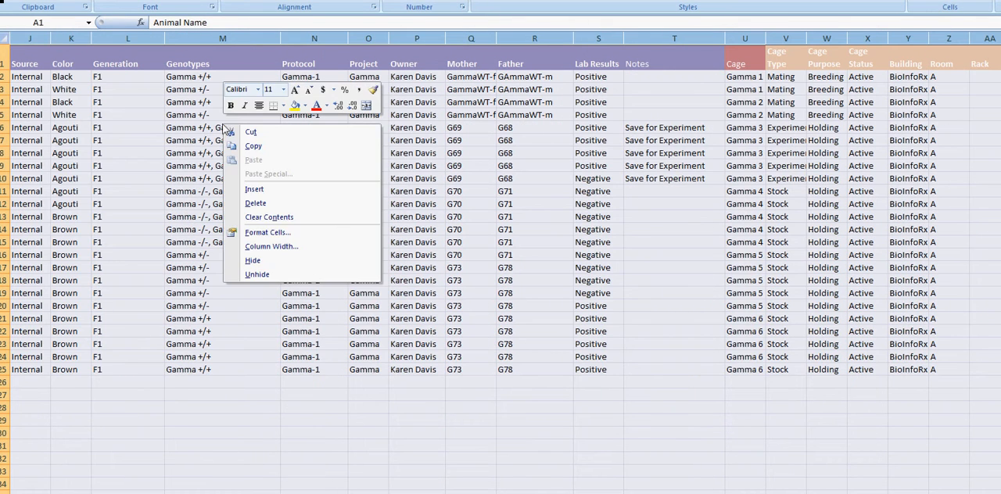
{"action": "left_click", "coordinate": [248, 143]}
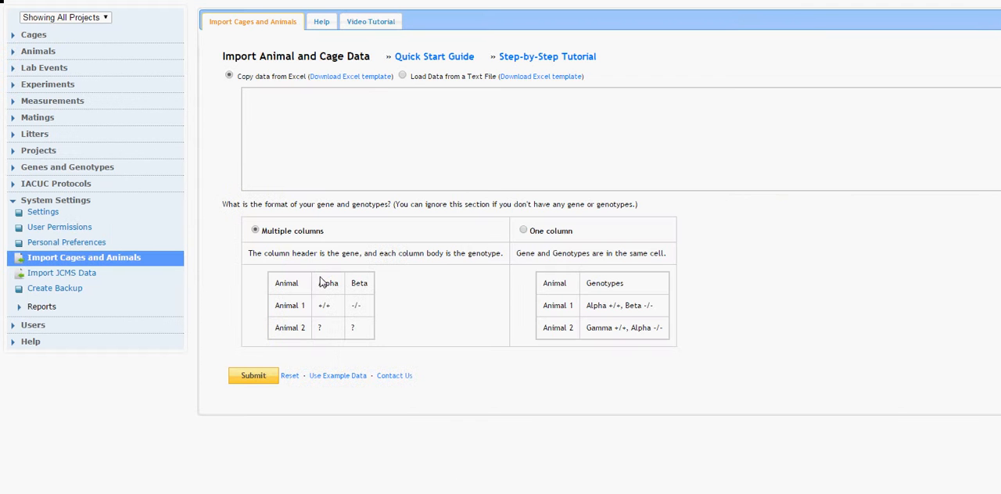
Paste the copied Excel data into the mLIMS import form, choose the One column genotype format, and submit it.
{"action": "left_click", "coordinate": [317, 130]}
{"action": "right_click", "coordinate": [318, 130]}
{"action": "left_click", "coordinate": [364, 208]}
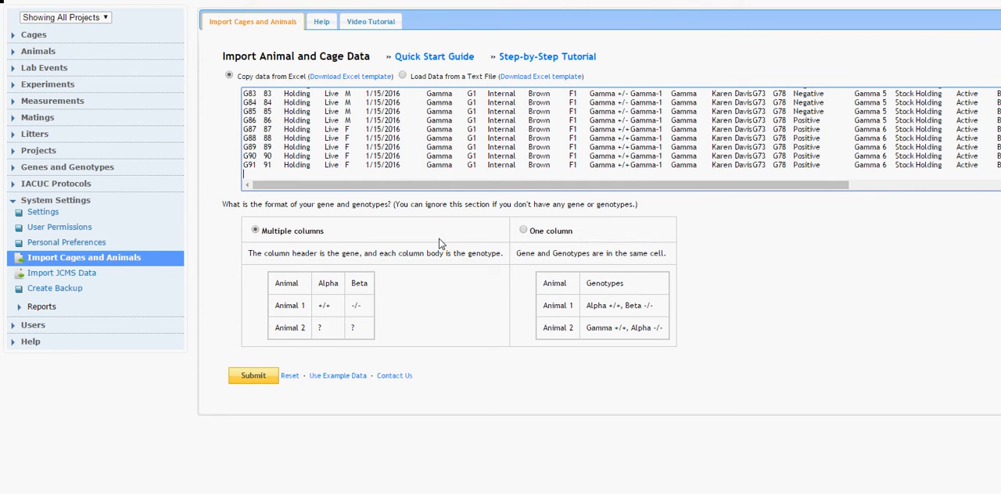
{"action": "left_click", "coordinate": [524, 229]}
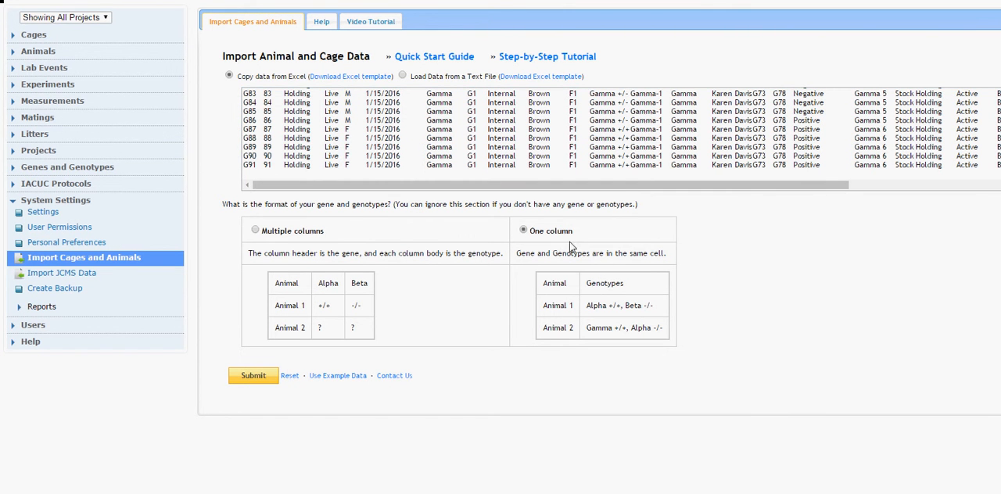
{"action": "left_click", "coordinate": [253, 377]}
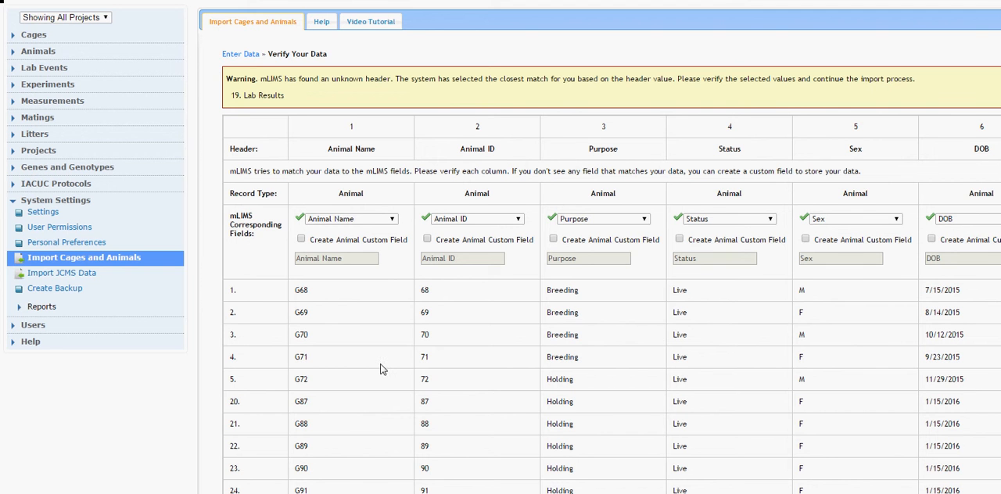
Set the unrecognised Lab Results column to import as a new animal custom field named Lab Results.
{"action": "scroll", "coordinate": [500, 313], "scroll_direction": "right", "scroll_amount": 5}
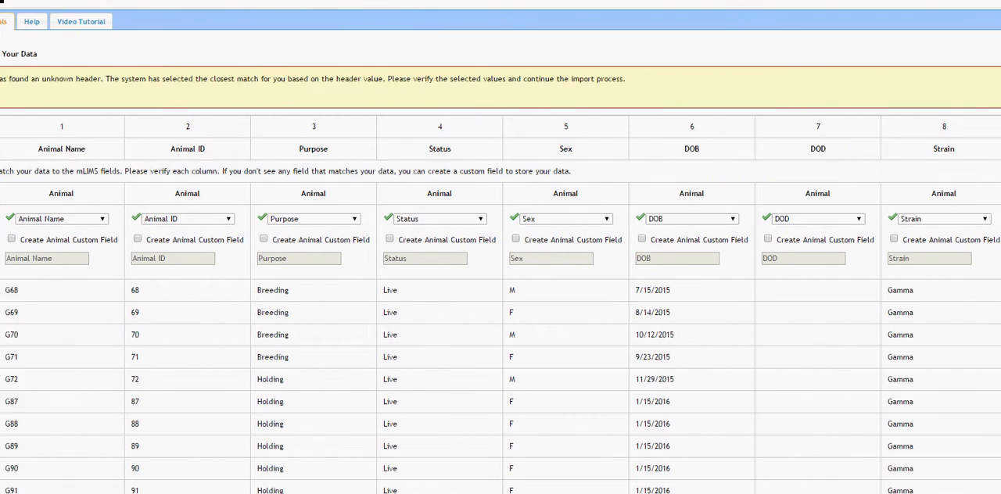
{"action": "scroll", "coordinate": [501, 312], "scroll_direction": "left", "scroll_amount": 4}
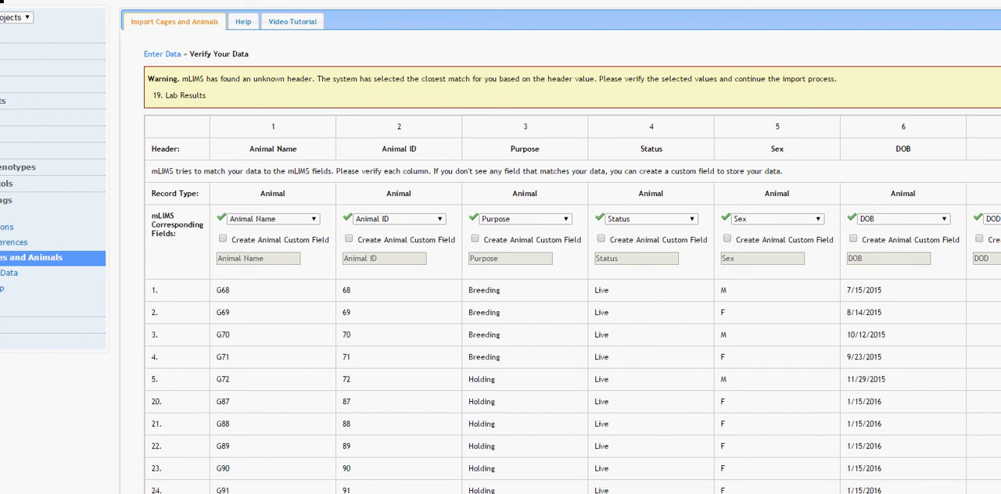
{"action": "scroll", "coordinate": [501, 313], "scroll_direction": "right", "scroll_amount": 10}
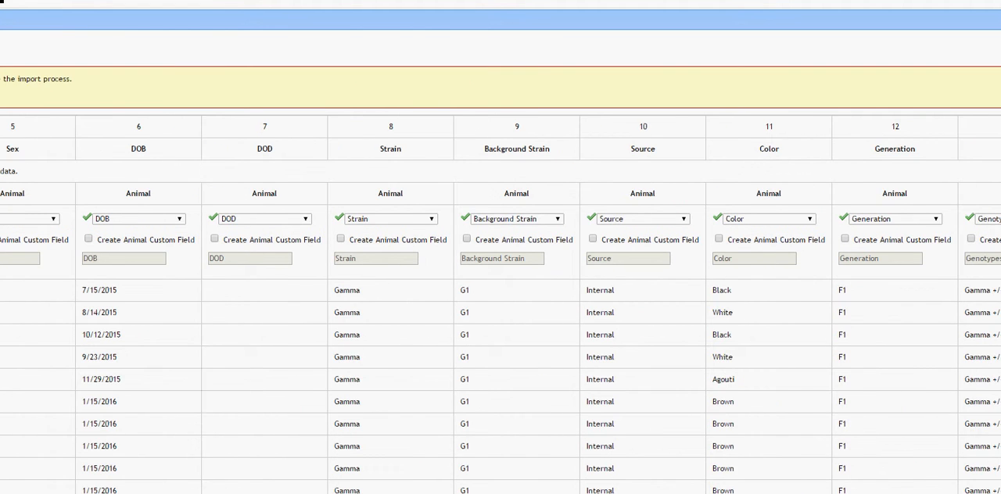
{"action": "scroll", "coordinate": [501, 313], "scroll_direction": "right", "scroll_amount": 7}
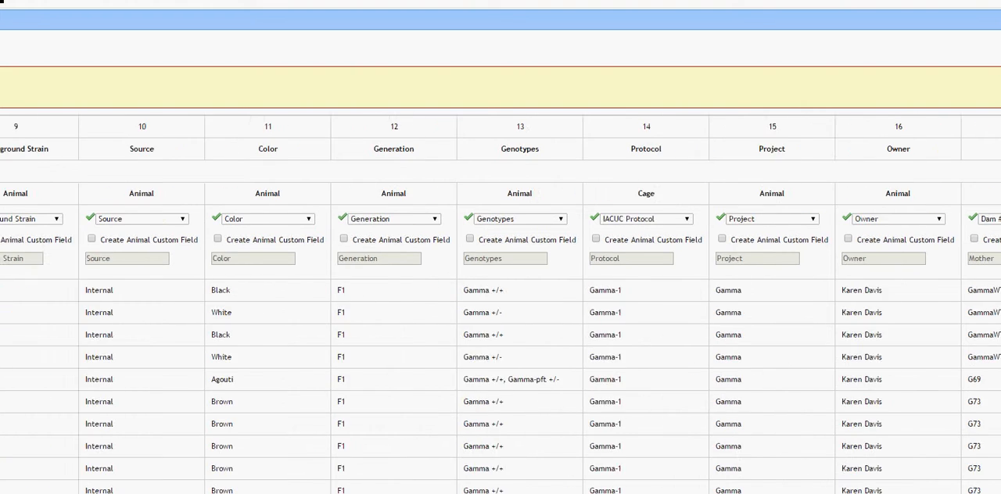
{"action": "scroll", "coordinate": [501, 313], "scroll_direction": "right", "scroll_amount": 4}
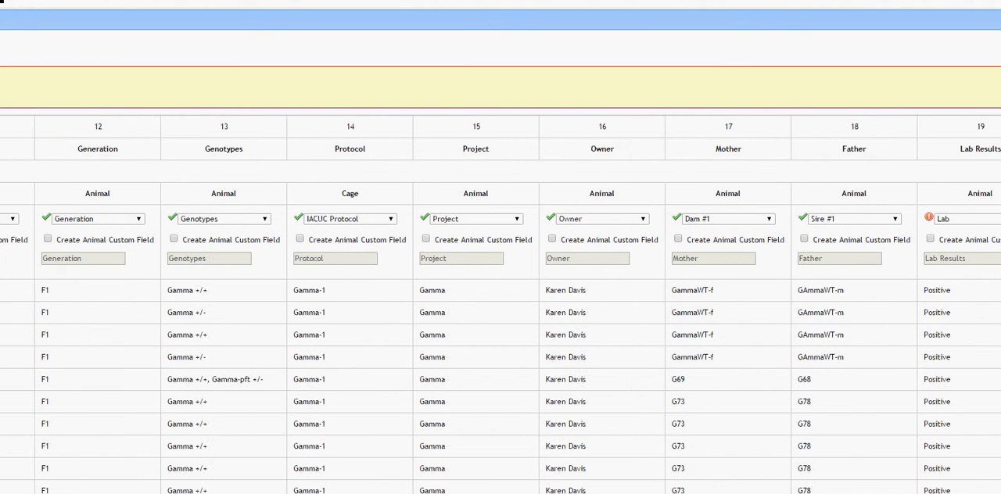
{"action": "scroll", "coordinate": [500, 313], "scroll_direction": "right", "scroll_amount": 3}
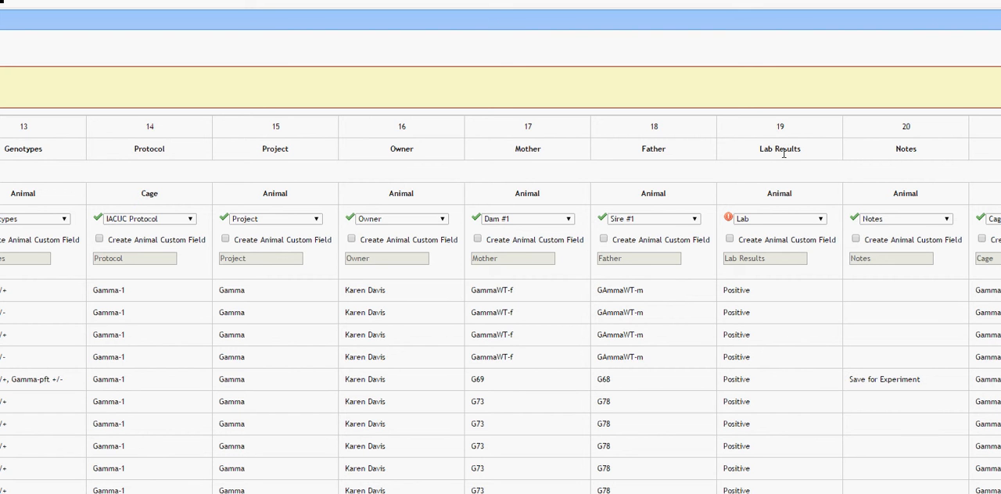
{"action": "left_click", "coordinate": [730, 239]}
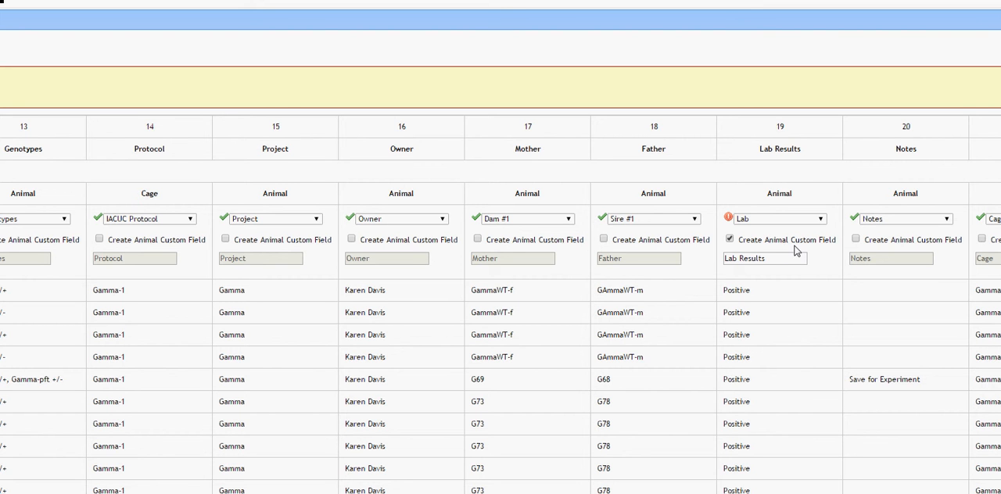
{"action": "left_click", "coordinate": [813, 221]}
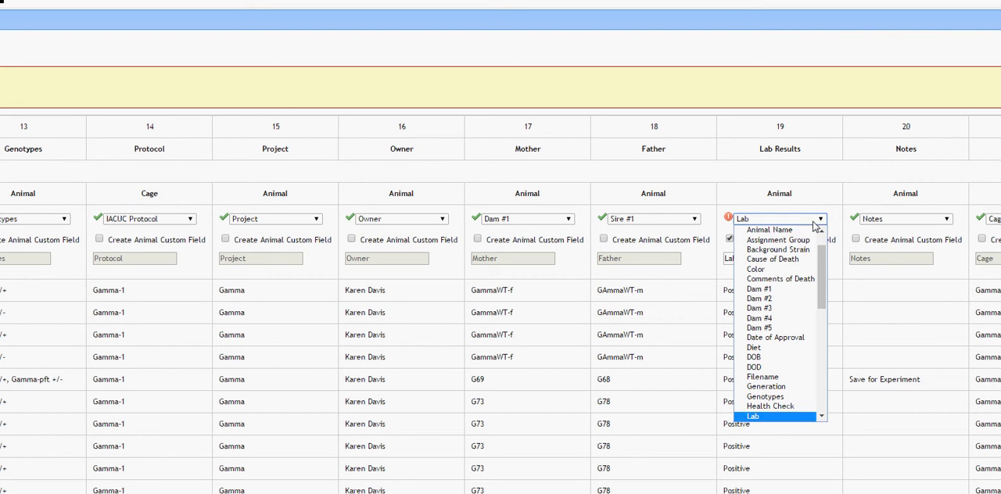
{"action": "left_click_drag", "start_coordinate": [822, 254], "coordinate": [825, 221]}
{"action": "left_click", "coordinate": [806, 187]}
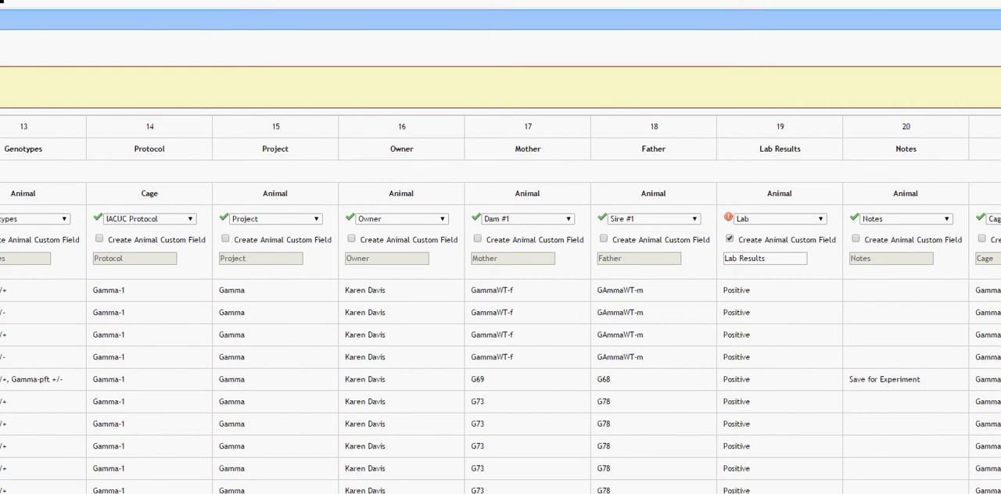
Check the field matches of the remaining cage and location columns, and submit the column mapping to continue the import.
{"action": "scroll", "coordinate": [500, 336], "scroll_direction": "right", "scroll_amount": 4}
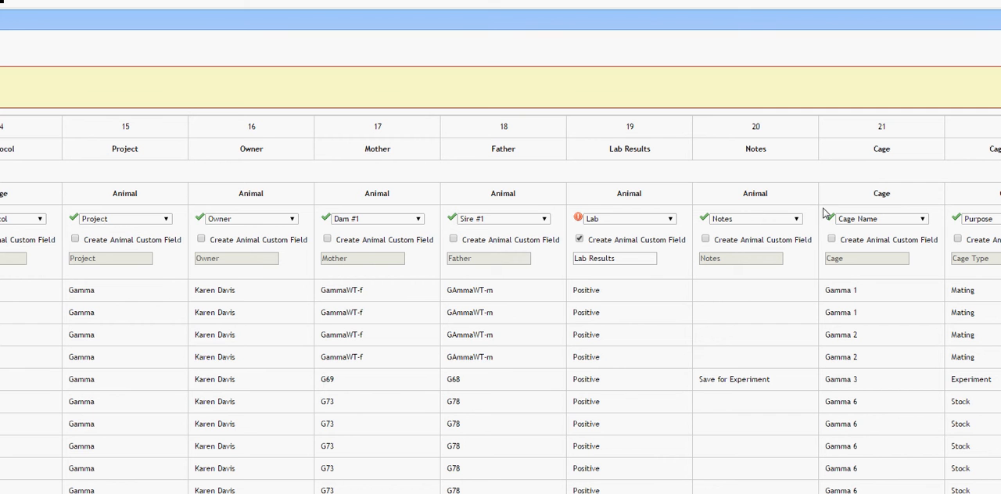
{"action": "scroll", "coordinate": [501, 336], "scroll_direction": "right", "scroll_amount": 11}
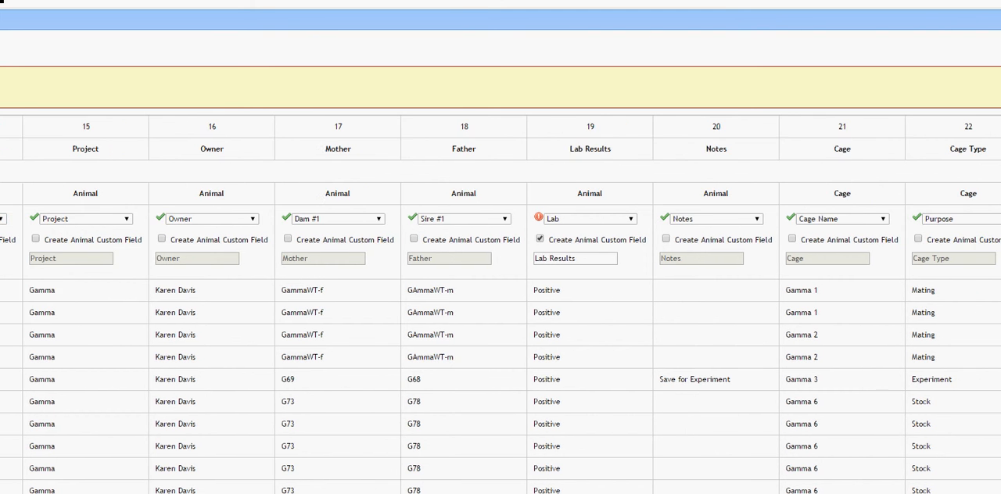
{"action": "scroll", "coordinate": [501, 337], "scroll_direction": "right", "scroll_amount": 4}
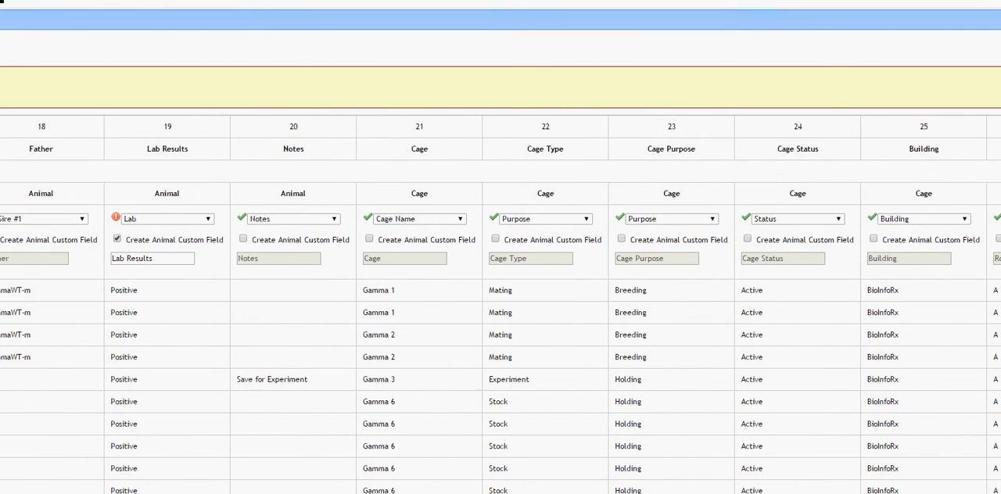
{"action": "scroll", "coordinate": [714, 460], "scroll_direction": "right", "scroll_amount": 1}
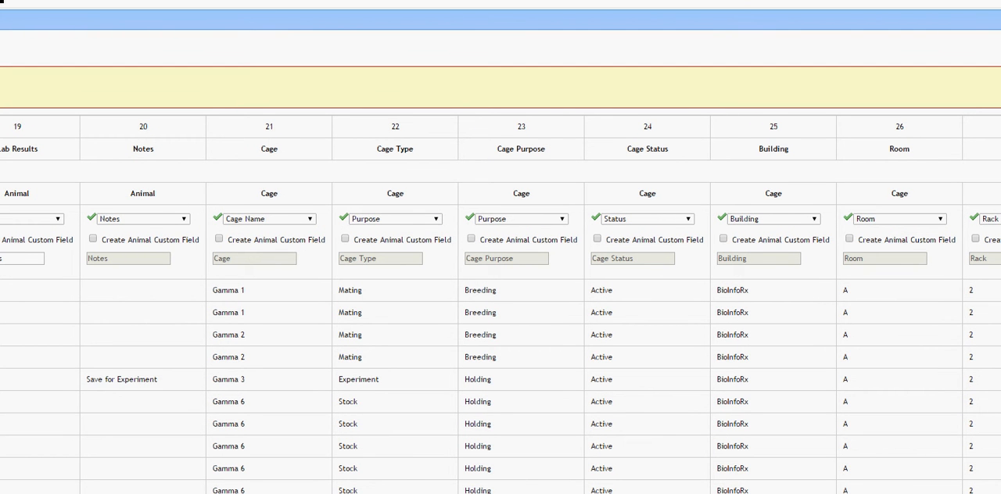
{"action": "scroll", "coordinate": [501, 337], "scroll_direction": "right", "scroll_amount": 6}
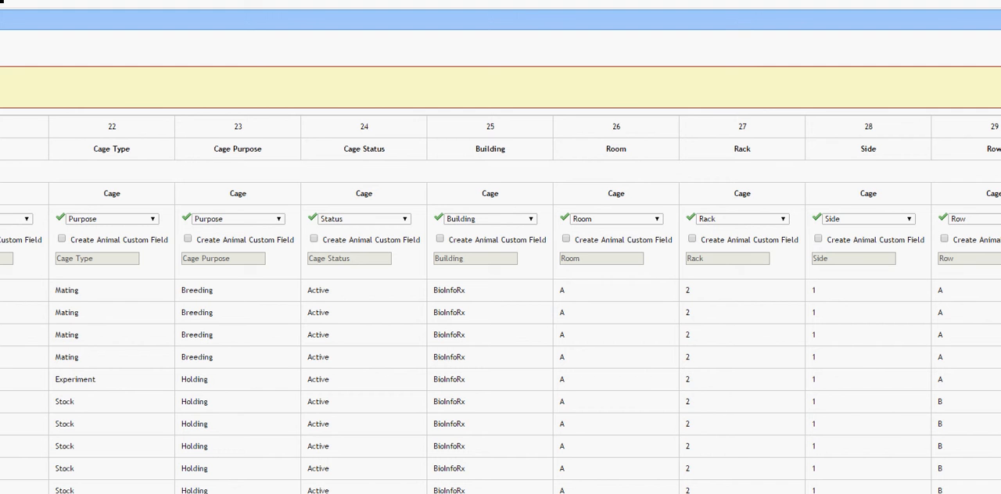
{"action": "scroll", "coordinate": [501, 337], "scroll_direction": "left", "scroll_amount": 20}
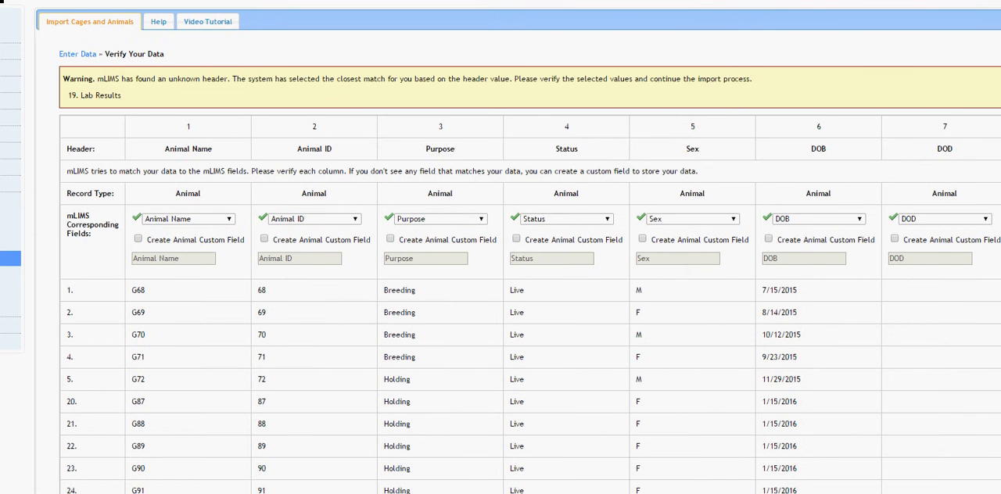
{"action": "left_click", "coordinate": [88, 493]}
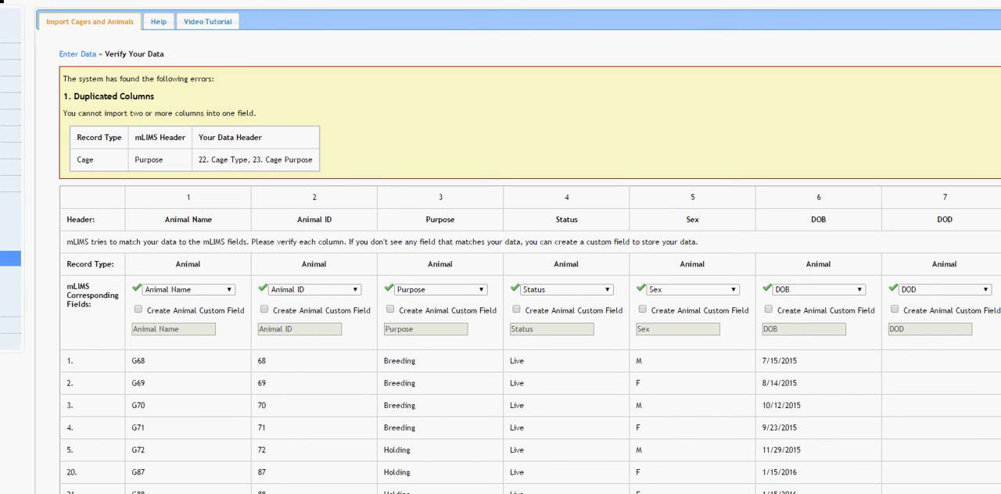
Resolve the duplicated cage Purpose mapping by matching the Cage Type column to the cage field Type.
{"action": "scroll", "coordinate": [501, 313], "scroll_direction": "right", "scroll_amount": 15}
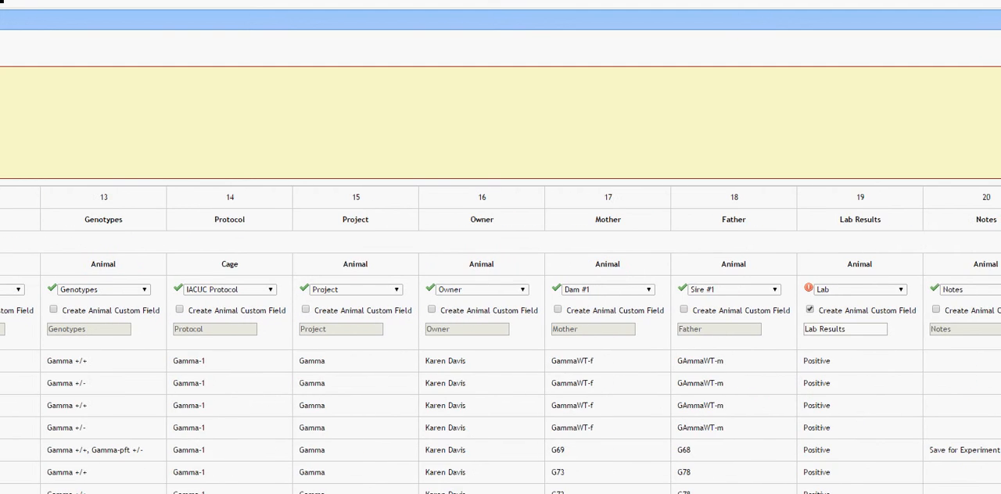
{"action": "scroll", "coordinate": [501, 352], "scroll_direction": "right", "scroll_amount": 8}
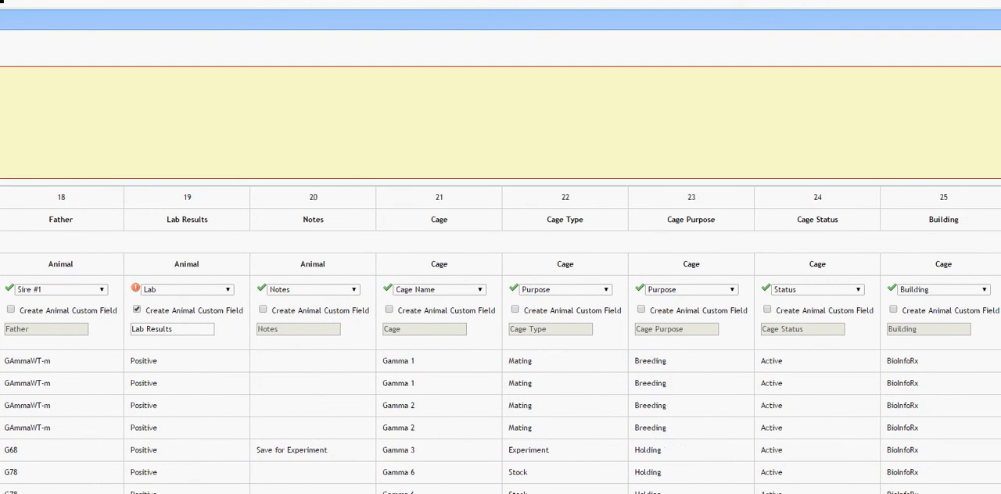
{"action": "scroll", "coordinate": [569, 269], "scroll_direction": "right", "scroll_amount": 2}
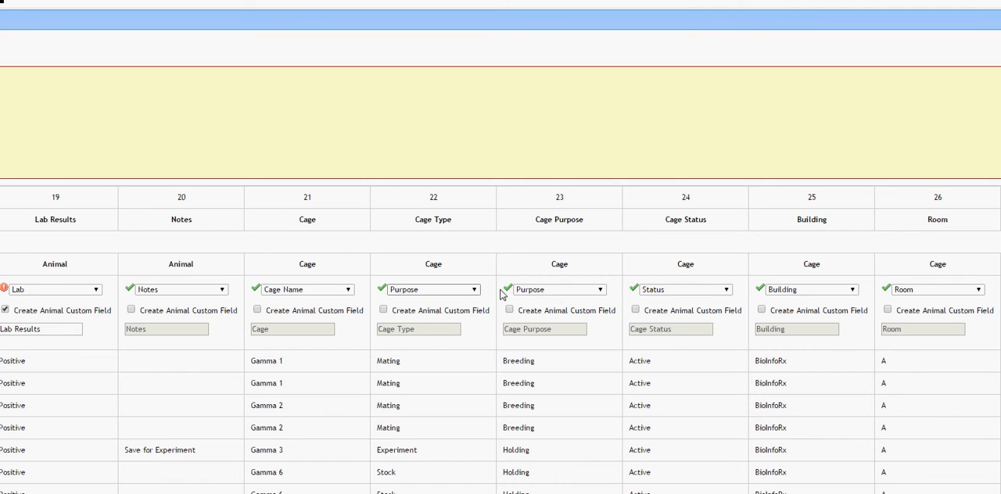
{"action": "left_click", "coordinate": [473, 291]}
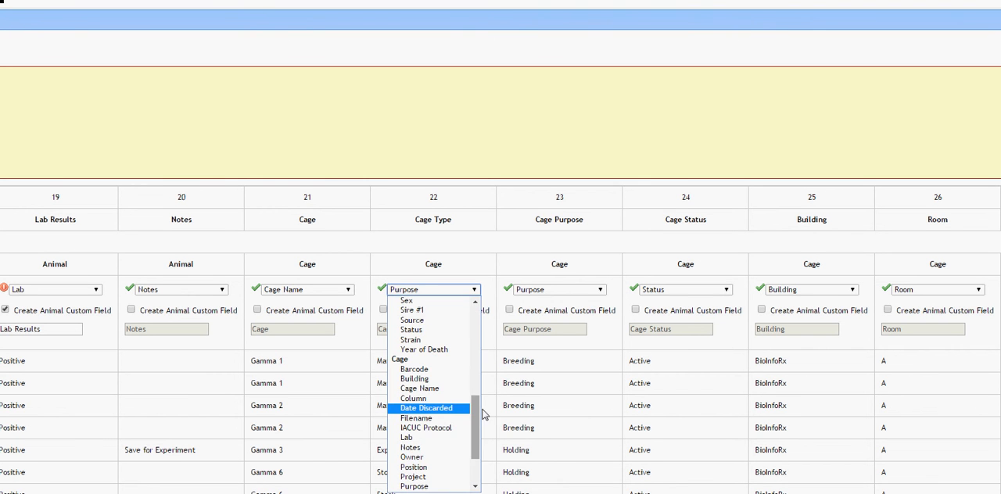
{"action": "left_click_drag", "start_coordinate": [480, 414], "coordinate": [476, 436]}
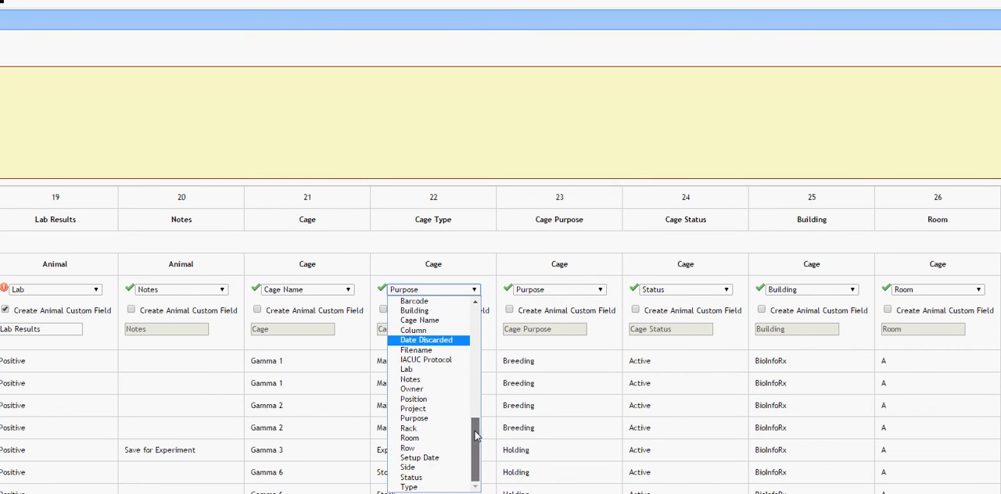
{"action": "left_click", "coordinate": [415, 487]}
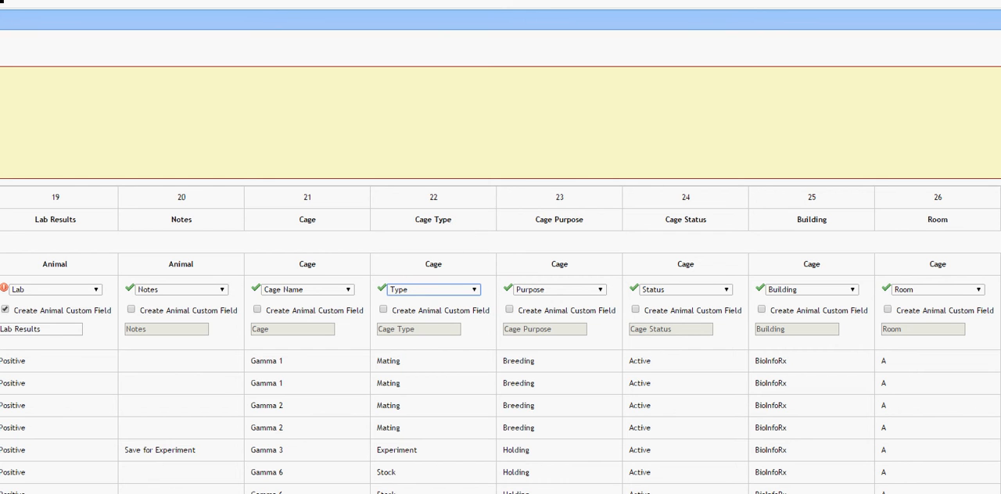
Submit the corrected column mapping to continue to the preview of the import data.
{"action": "scroll", "coordinate": [501, 341], "scroll_direction": "left", "scroll_amount": 17}
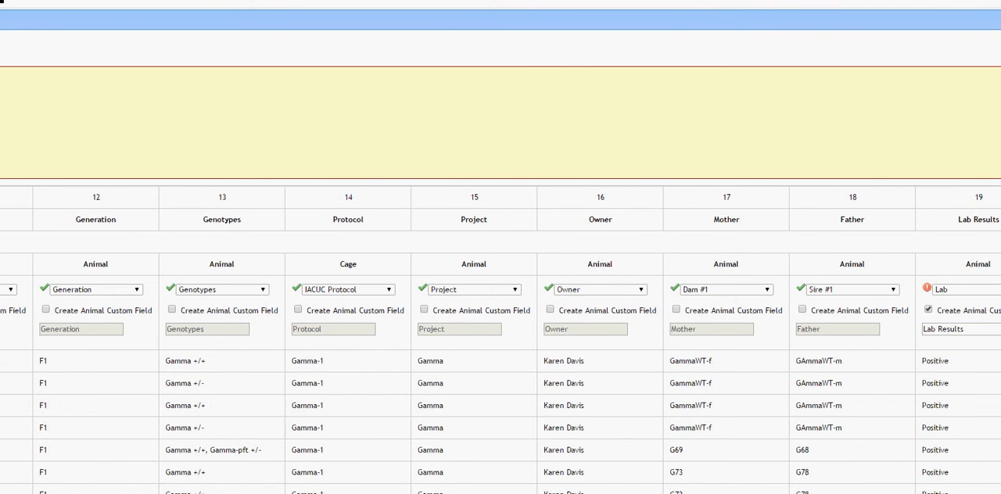
{"action": "scroll", "coordinate": [501, 340], "scroll_direction": "left", "scroll_amount": 12}
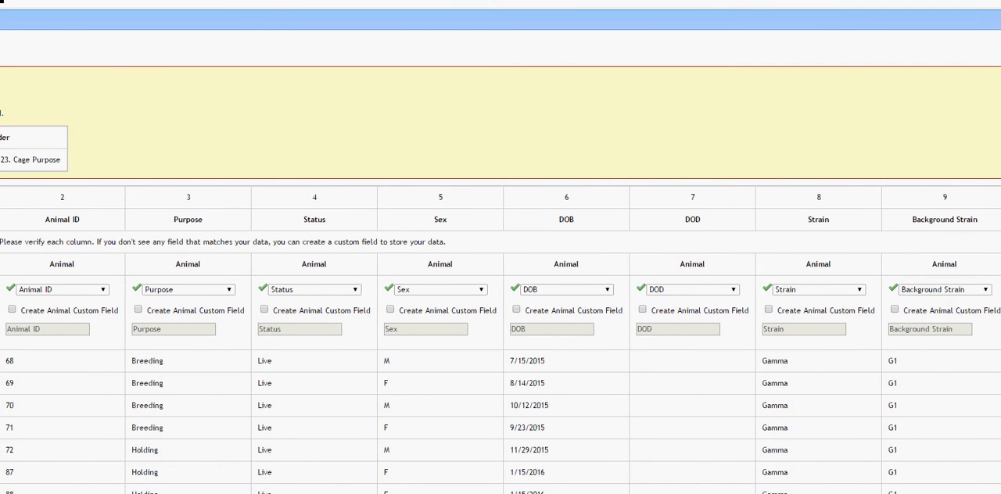
{"action": "scroll", "coordinate": [501, 340], "scroll_direction": "left", "scroll_amount": 1}
{"action": "scroll", "coordinate": [501, 341], "scroll_direction": "down", "scroll_amount": 2}
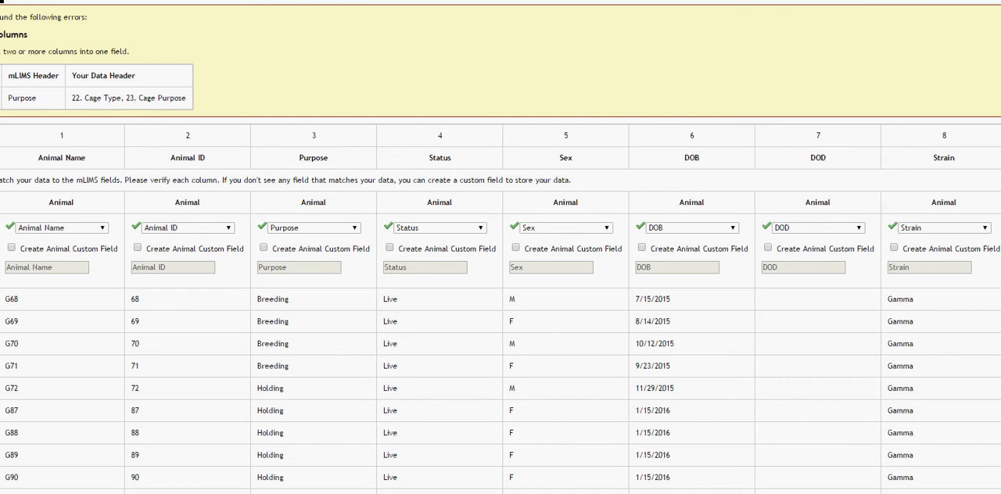
{"action": "scroll", "coordinate": [500, 340], "scroll_direction": "left", "scroll_amount": 1}
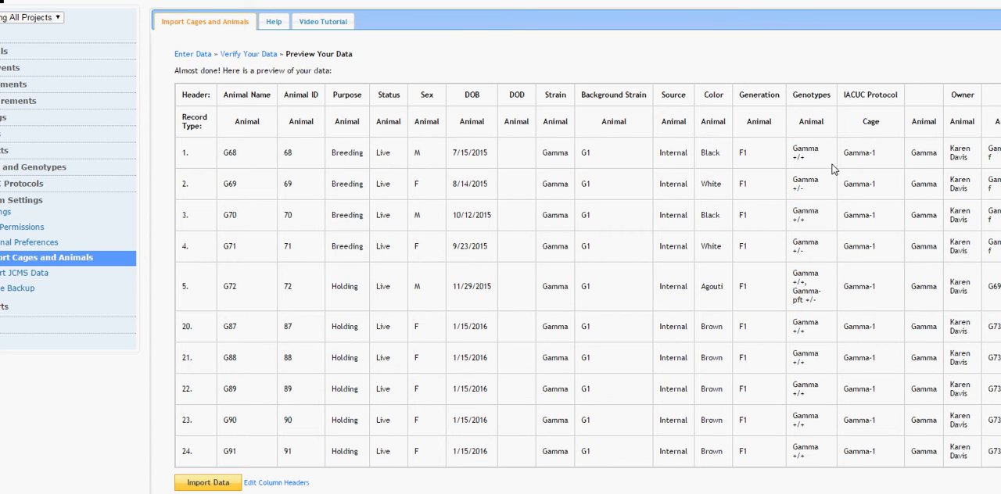
Import the previewed animal and cage data, and open the newly imported animals for review.
{"action": "left_click", "coordinate": [208, 483]}
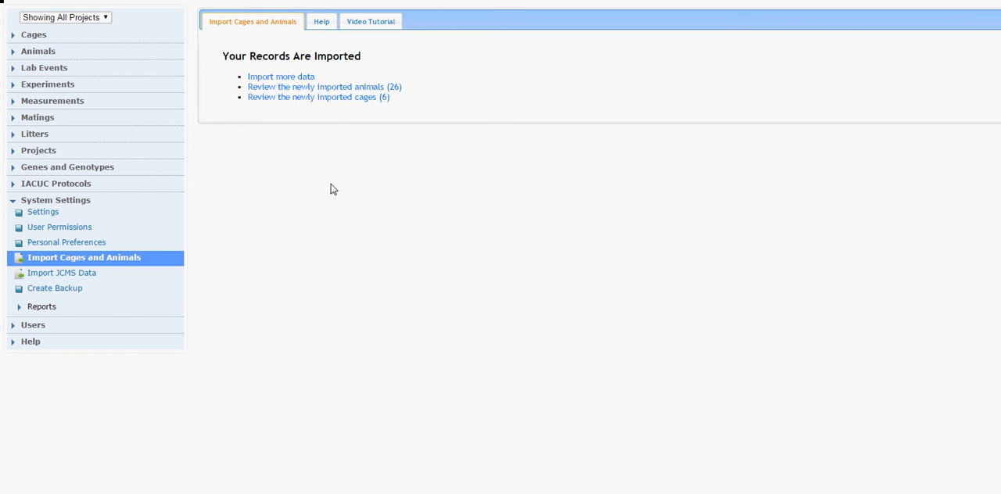
{"action": "left_click", "coordinate": [334, 87]}
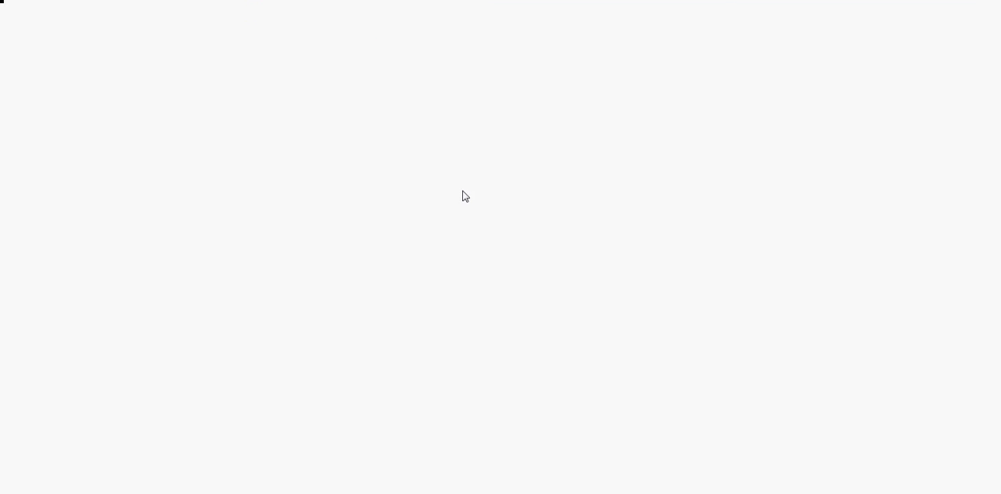